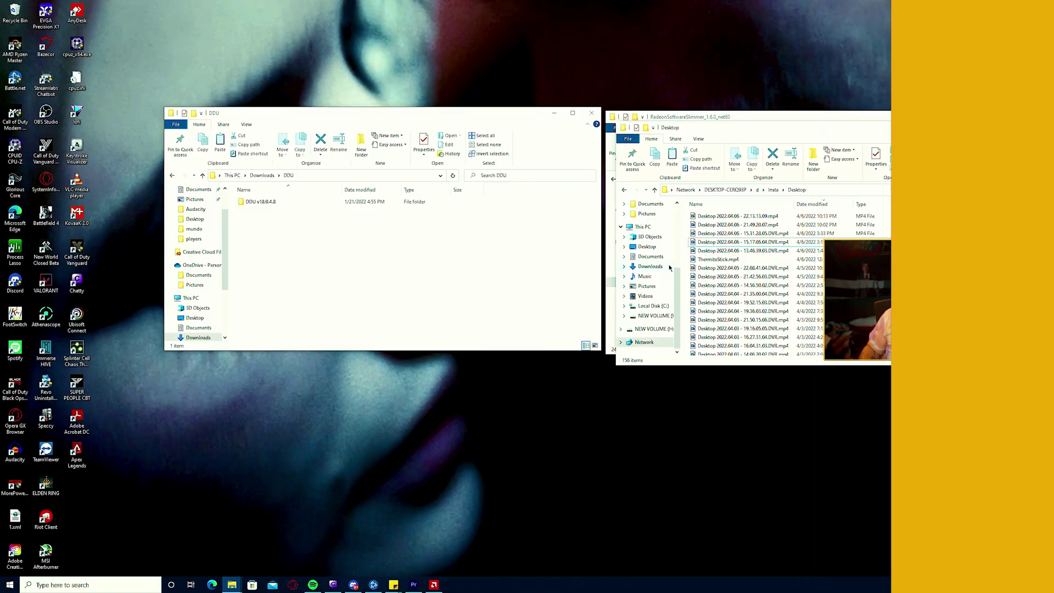
# Open the DDU v18.0.4.8 folder and launch Display Driver Uninstaller from it.
pyautogui.doubleClick(260, 201)
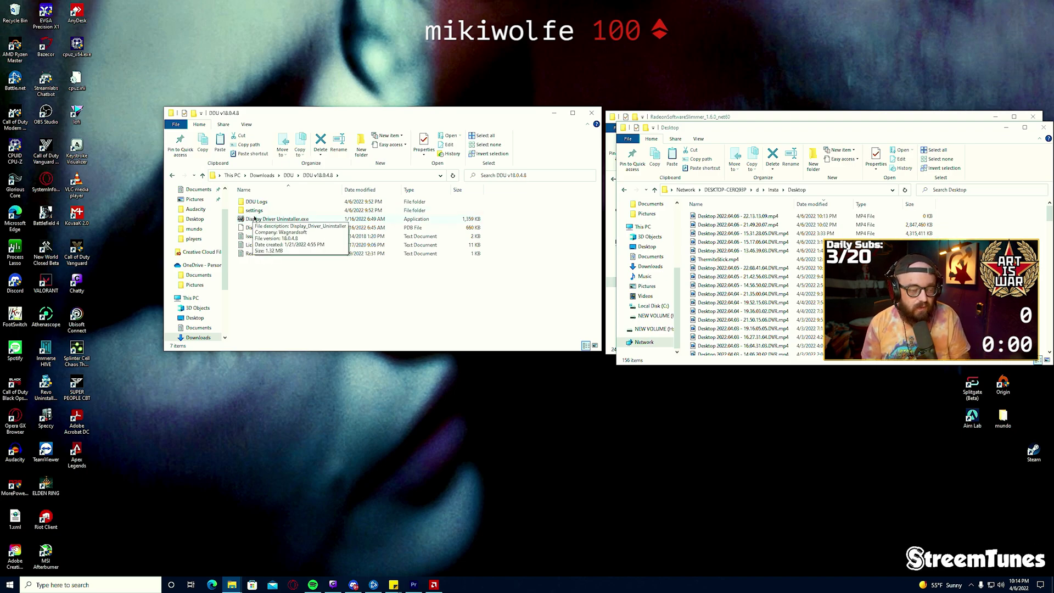
pyautogui.doubleClick(252, 219)
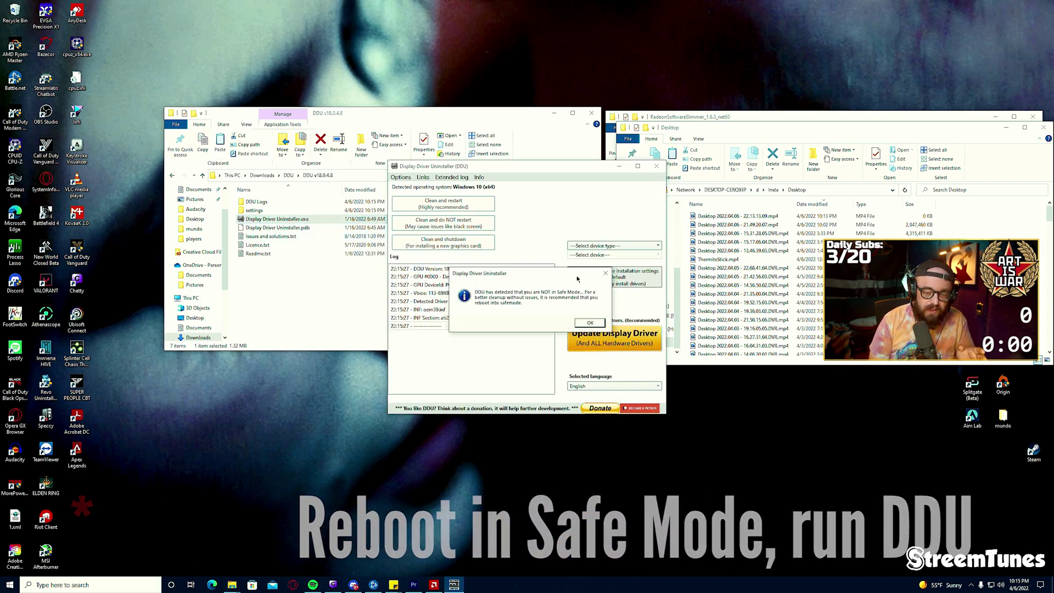
pyautogui.click(589, 322)
pyautogui.click(604, 245)
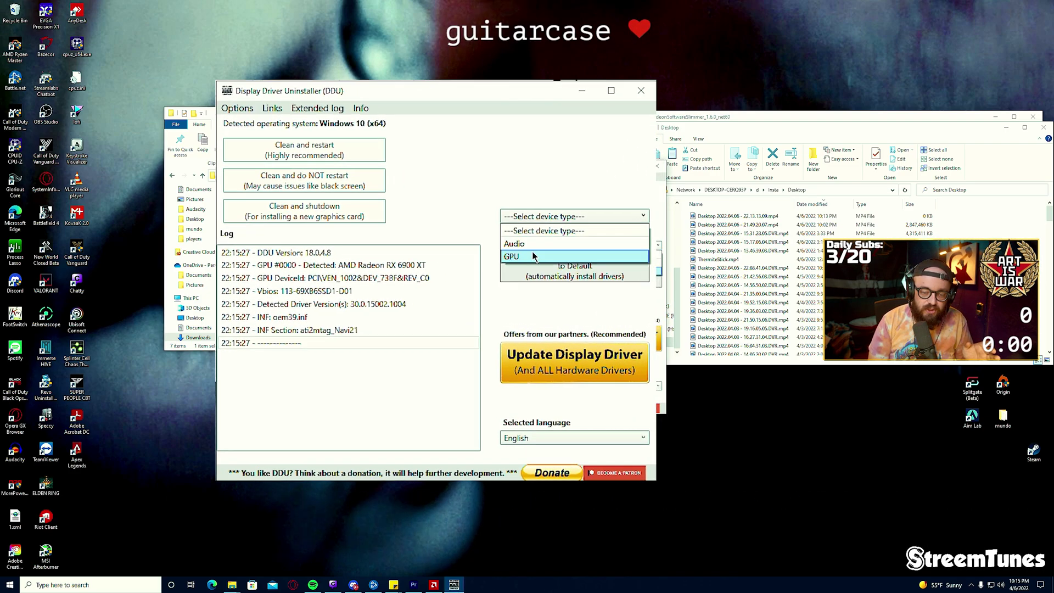
pyautogui.click(533, 256)
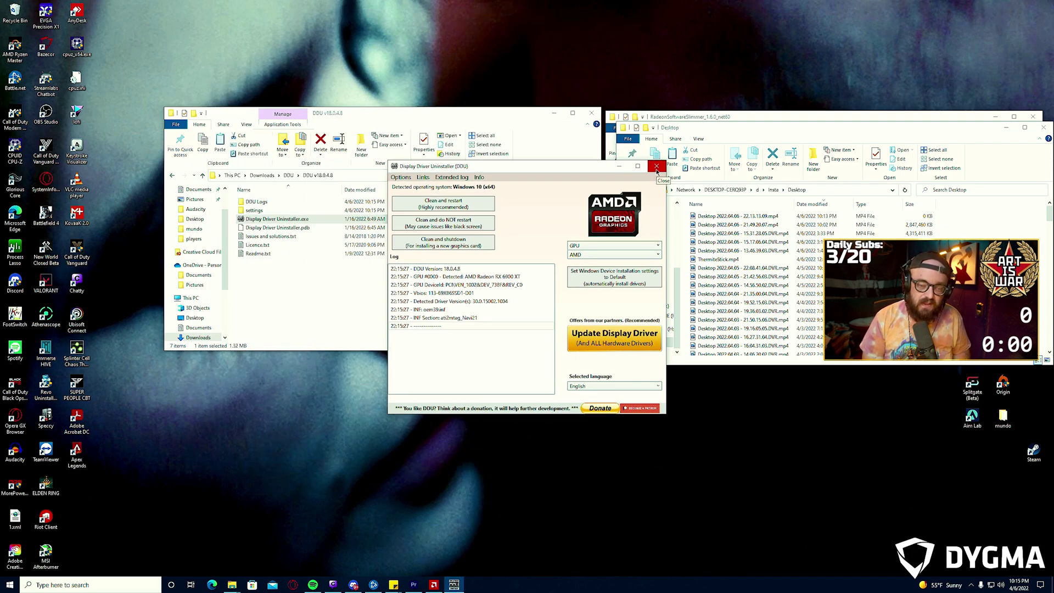
pyautogui.click(657, 167)
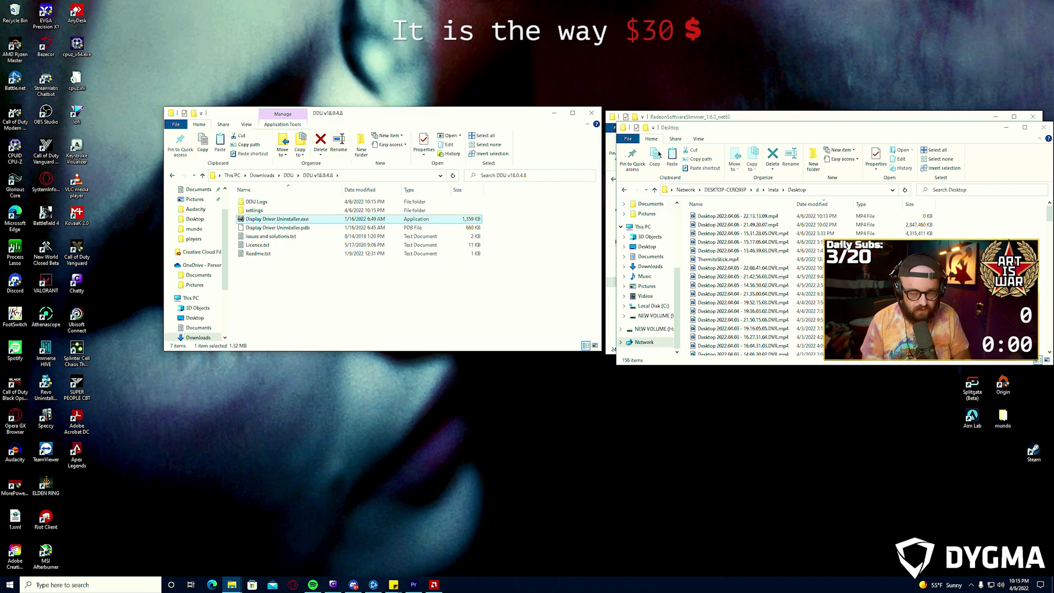
# Launch RadeonSoftwareSlimmer.exe and switch it to the dark theme.
pyautogui.click(763, 117)
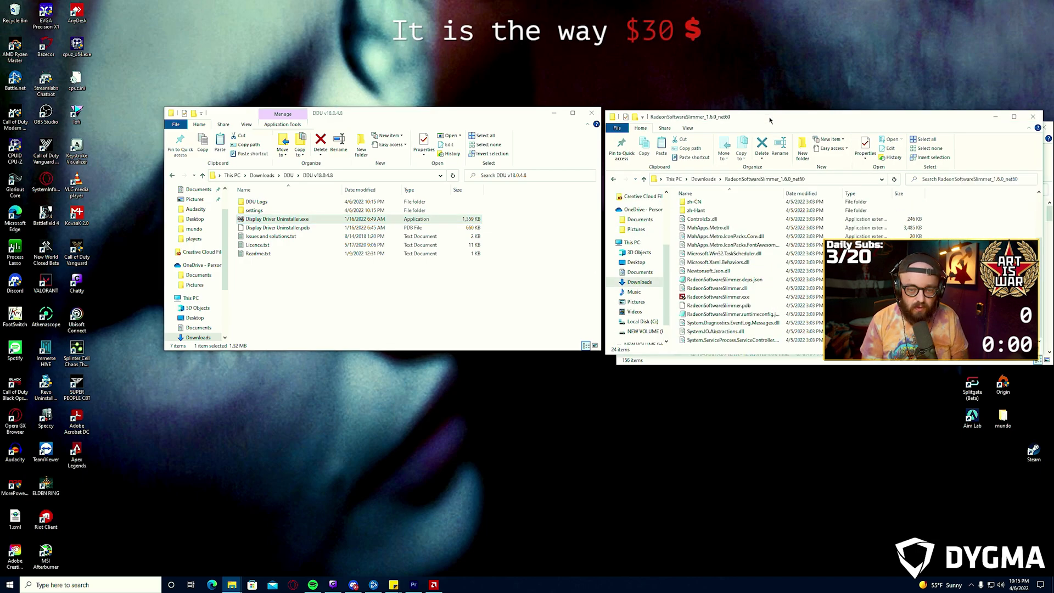
pyautogui.click(748, 298)
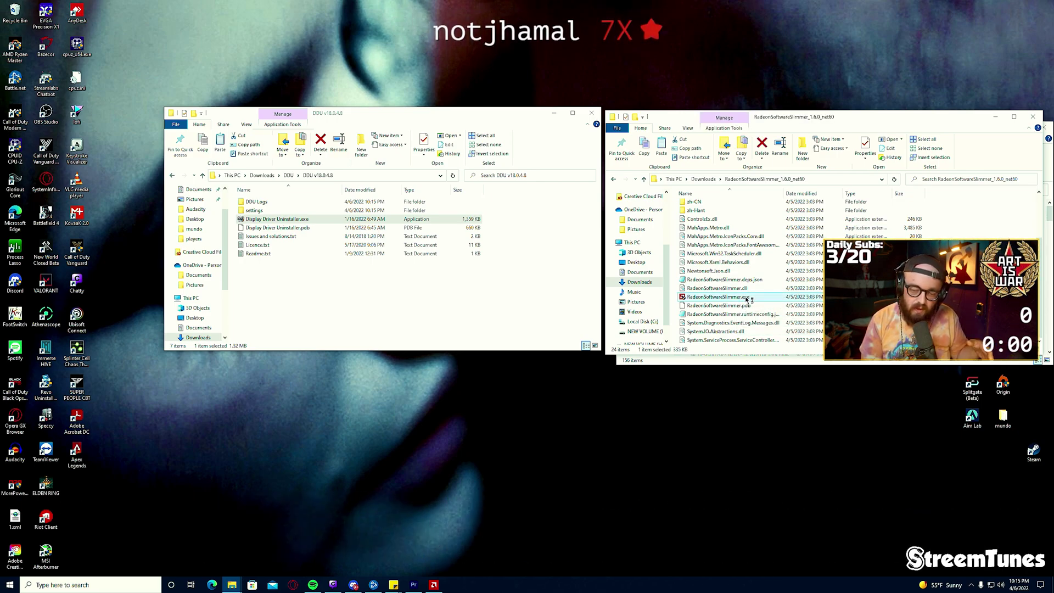
pyautogui.doubleClick(744, 301)
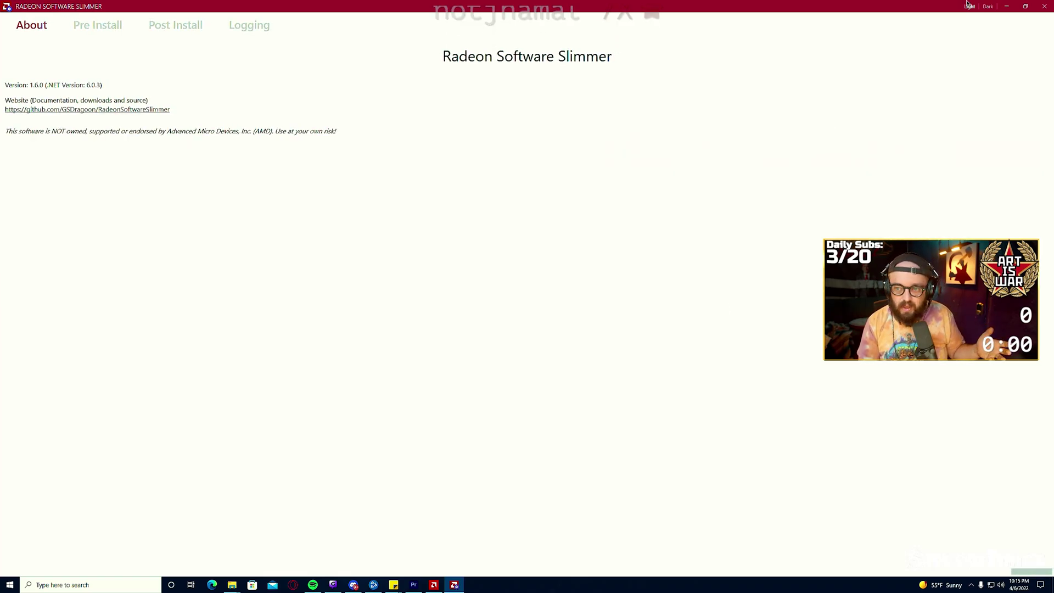
pyautogui.click(985, 7)
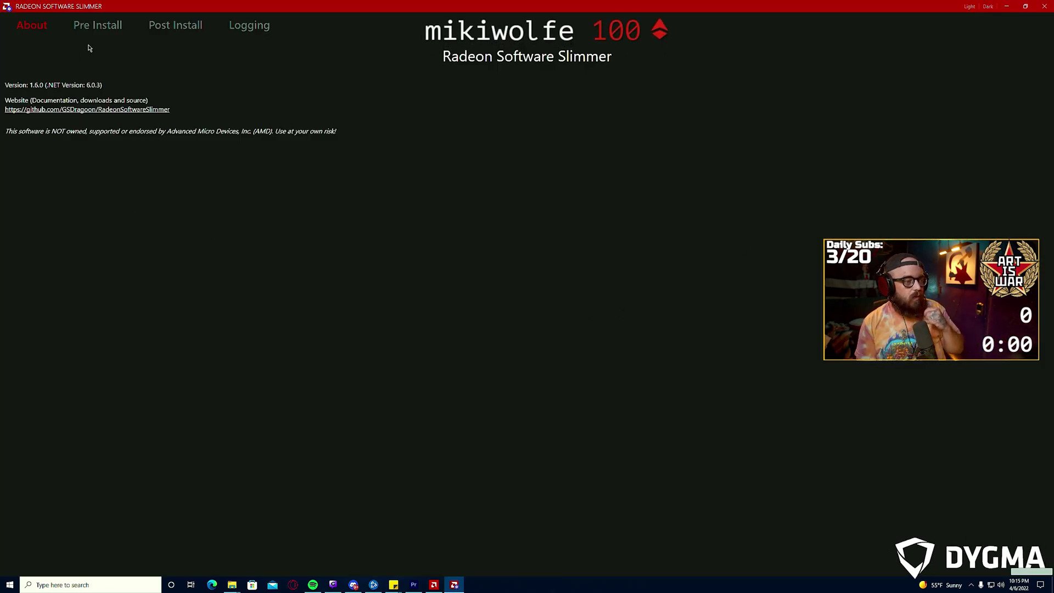
# On the Pre Install page, select the whql Adrenalin 22.3.1 installer and continue.
pyautogui.click(94, 29)
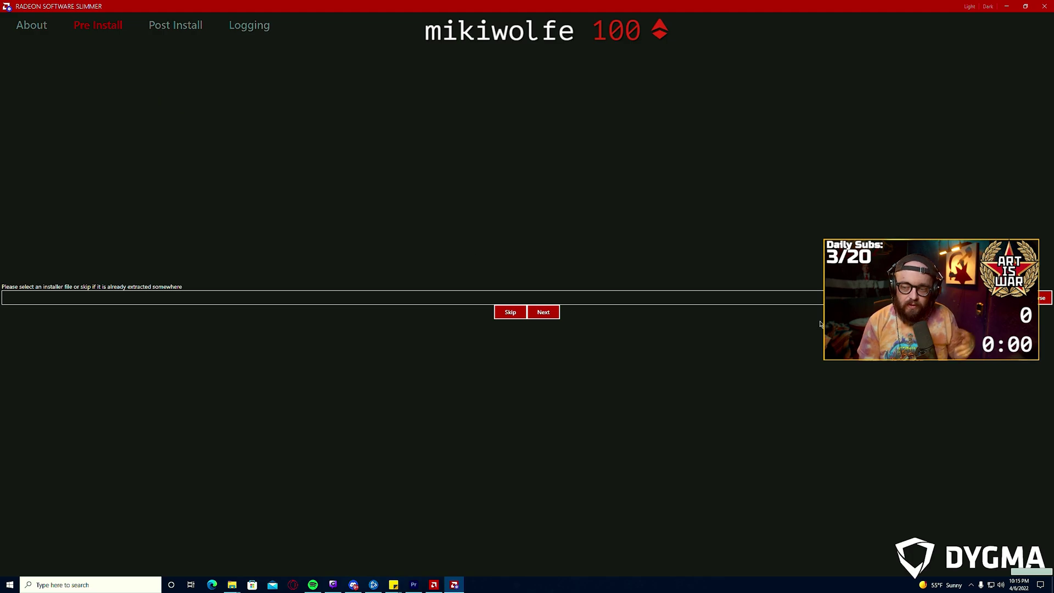
pyautogui.click(1044, 297)
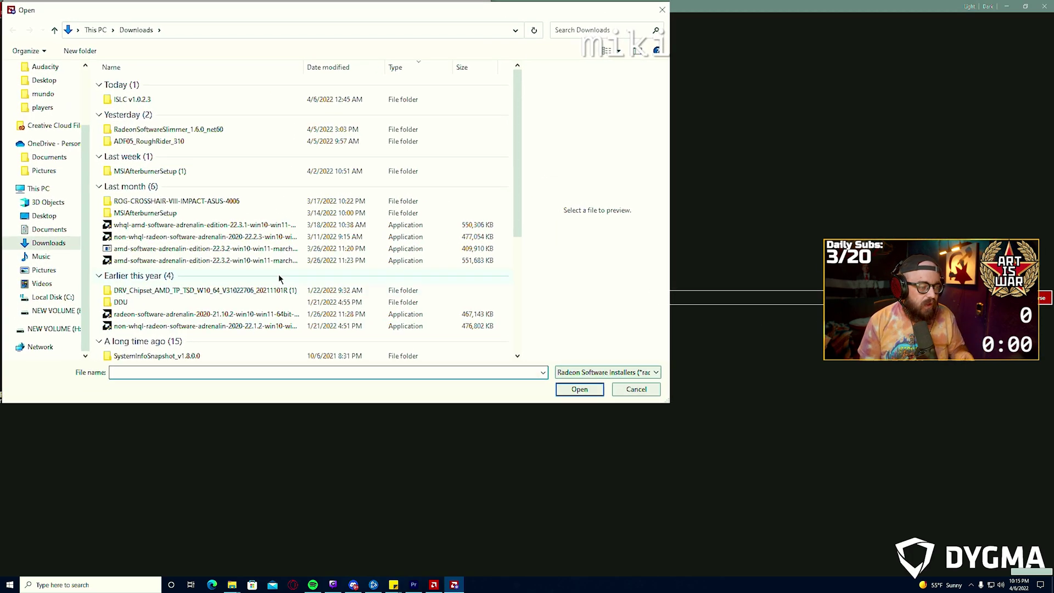
pyautogui.click(290, 252)
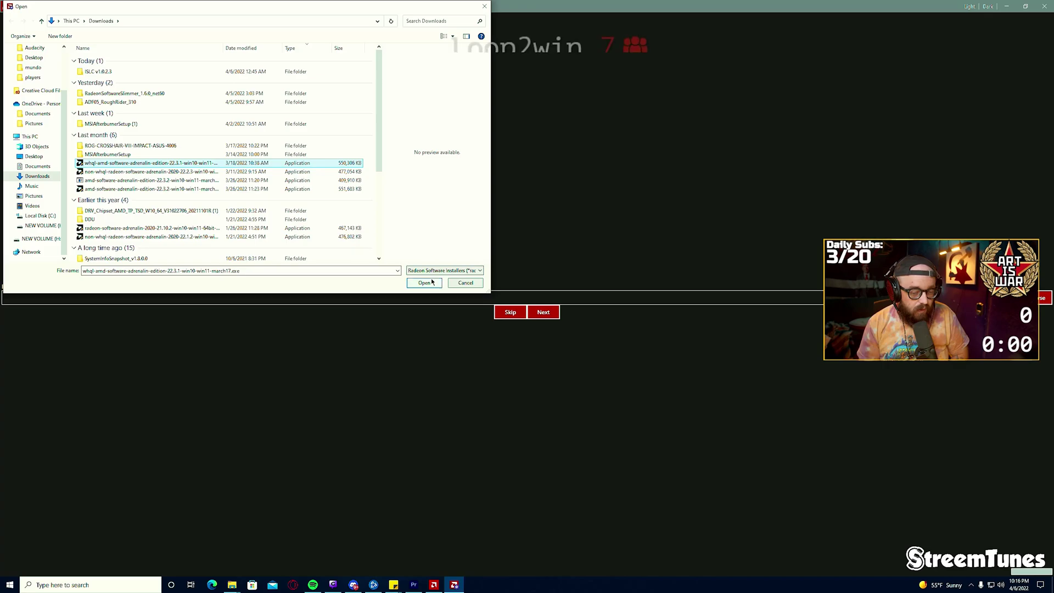
pyautogui.click(565, 373)
pyautogui.click(543, 312)
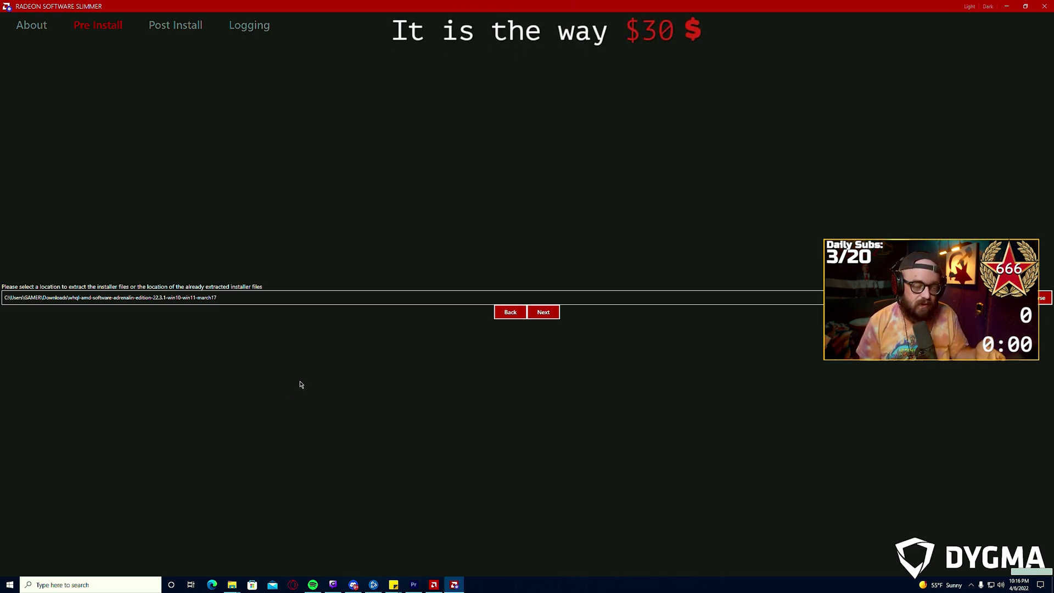
# Extract the 22.3.1 installer files, then close Radeon Software Slimmer after the package list appears.
pyautogui.click(543, 312)
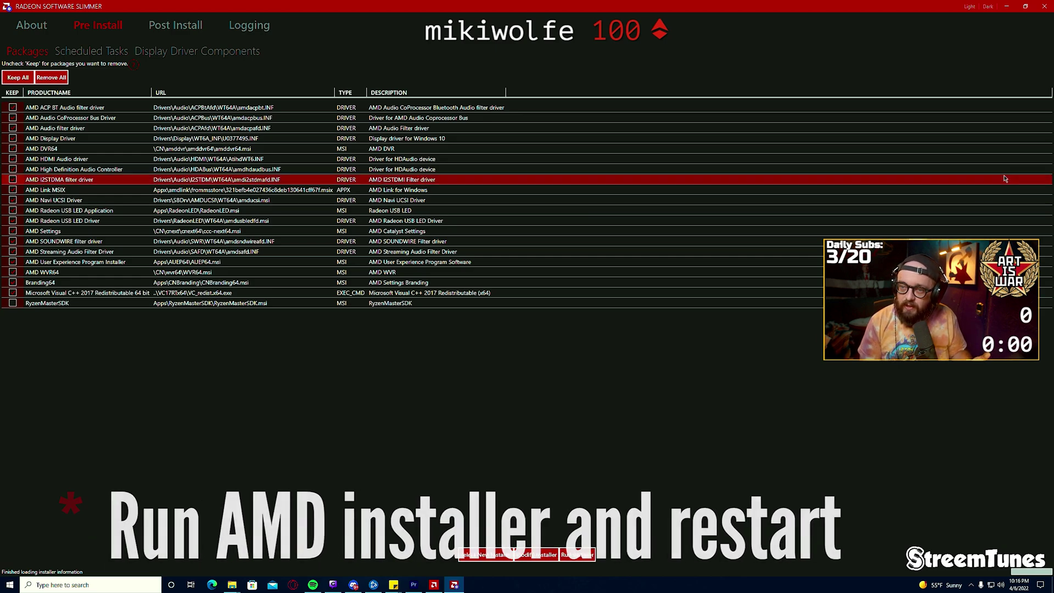
pyautogui.click(1041, 5)
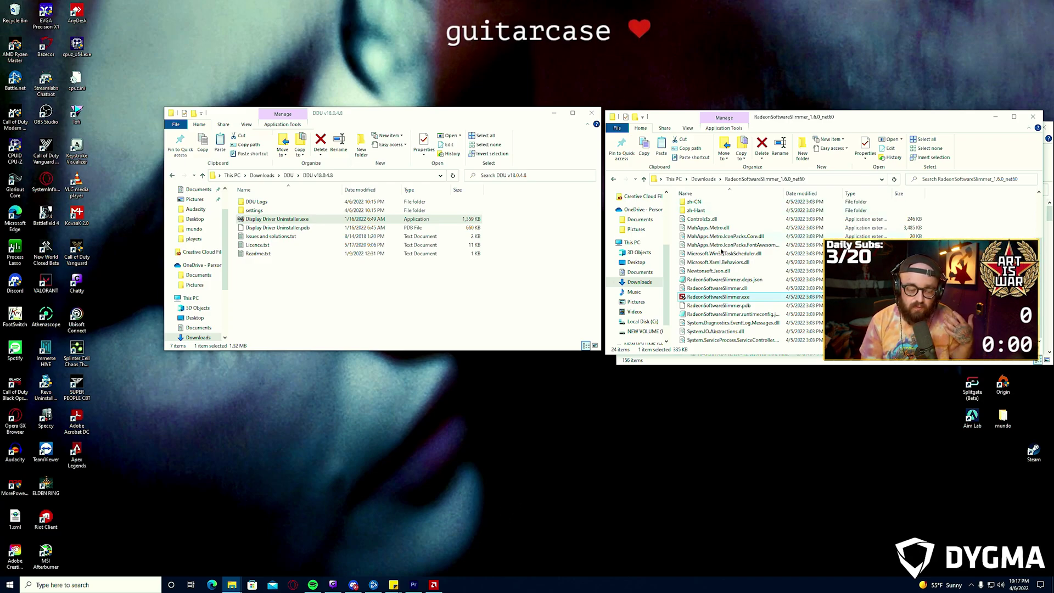
# Save the RX 6900 XT BIOS from GPU-Z as Navi 21.rom in Documents.
pyautogui.moveTo(413, 586)
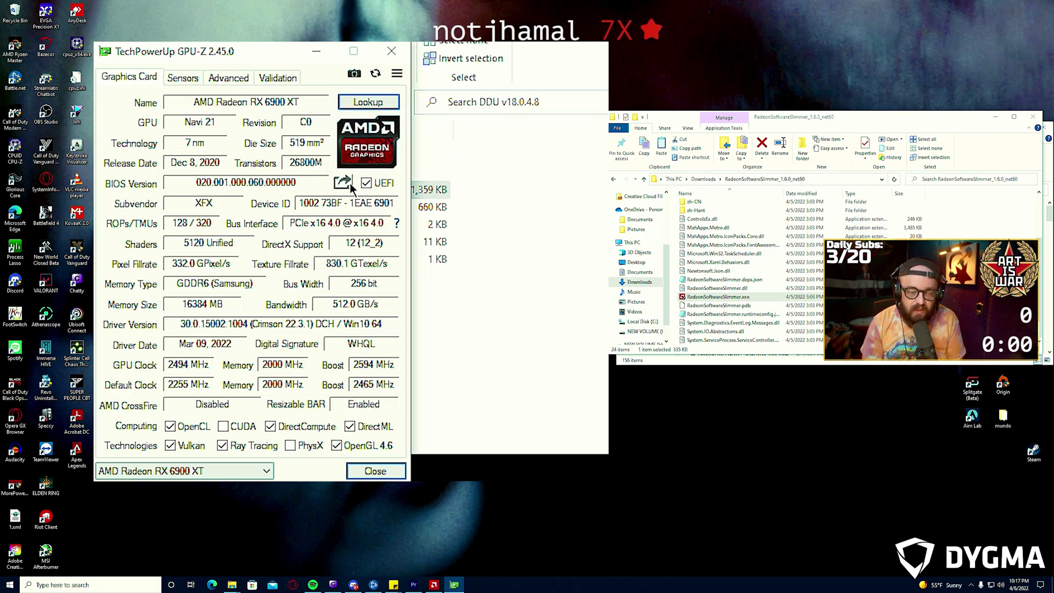
pyautogui.click(349, 187)
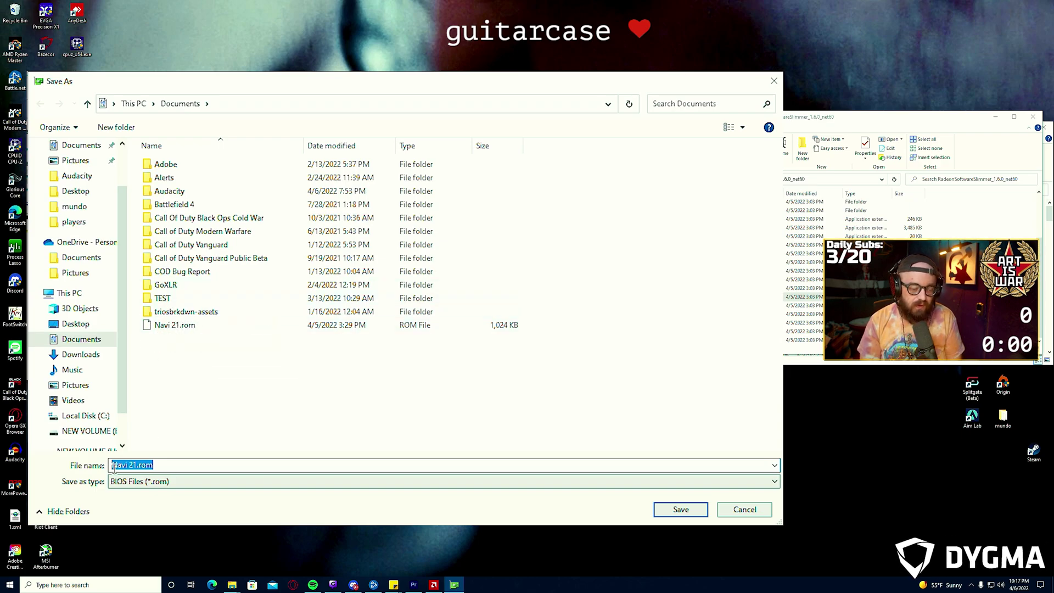
pyautogui.click(744, 509)
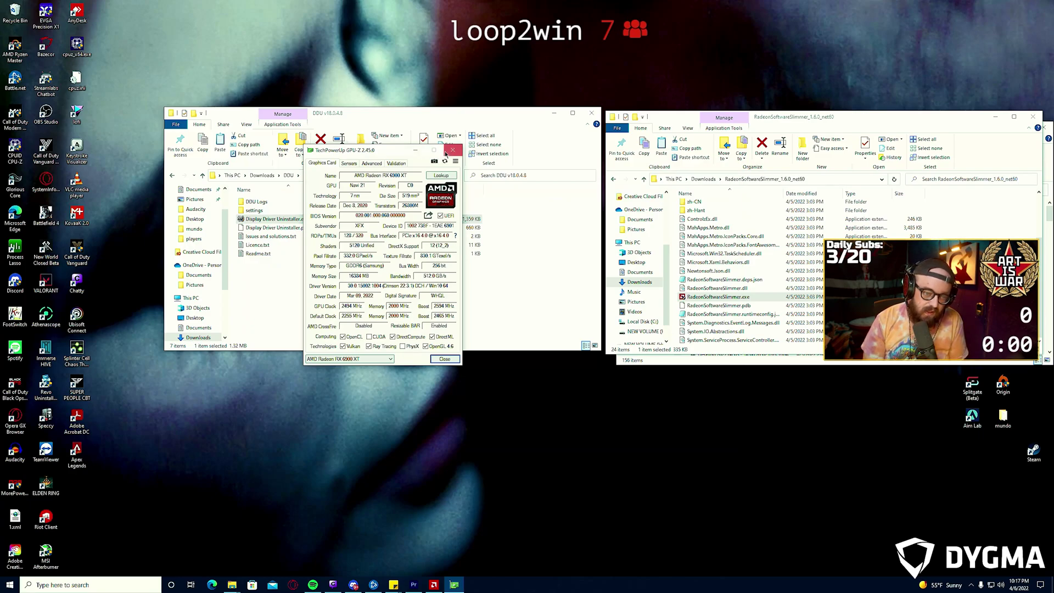
# Close GPU-Z, launch MorePowerTool and load the Navi 21.rom BIOS.
pyautogui.click(452, 151)
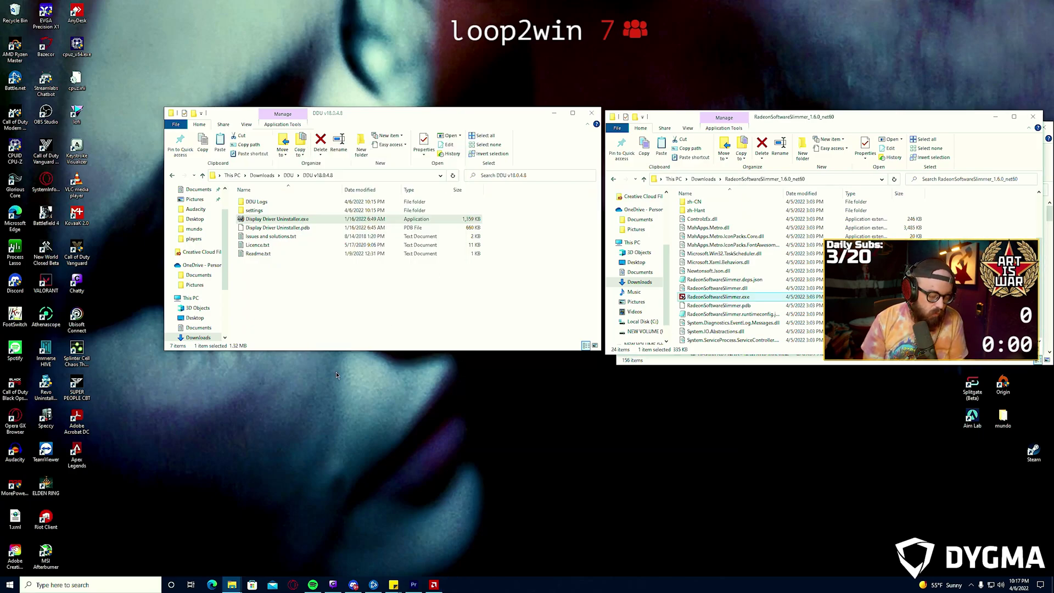
pyautogui.doubleClick(12, 486)
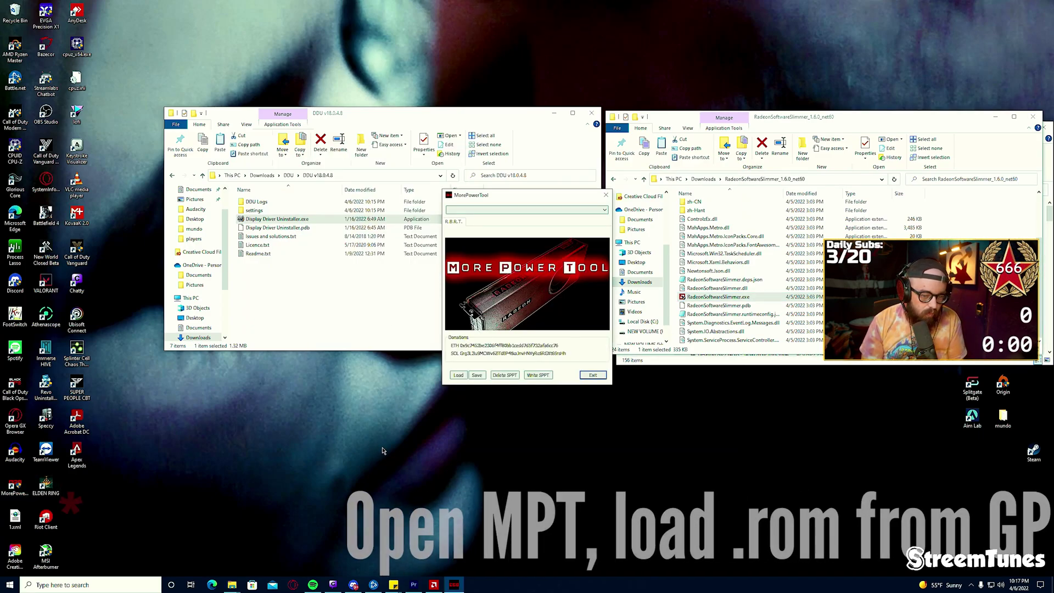
pyautogui.click(459, 375)
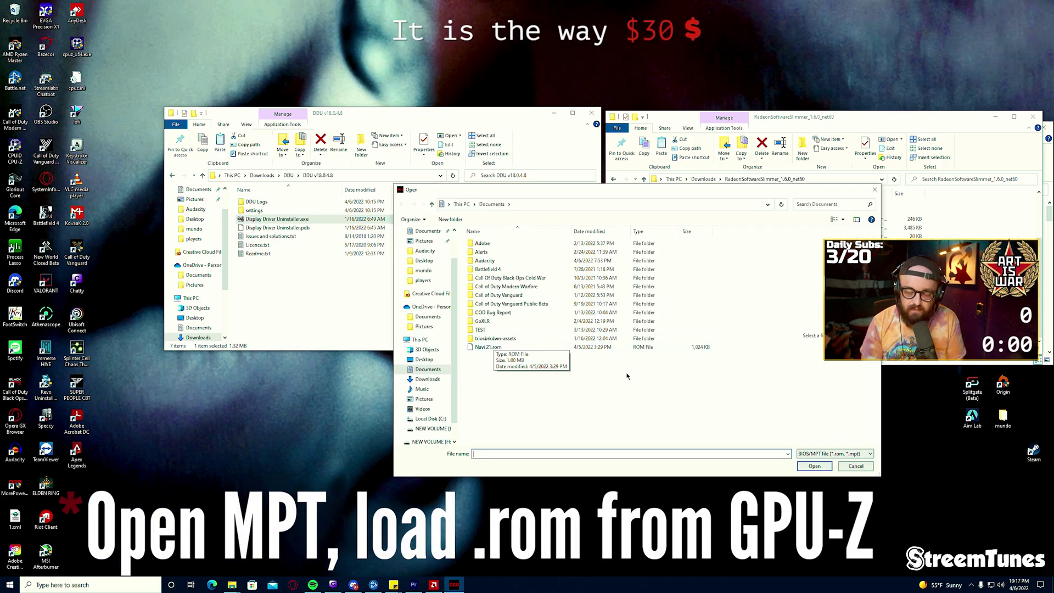
pyautogui.click(856, 466)
# Select [0] AMD Radeon RX 6900 XT and show its PowerPlay Feature Enablement list.
pyautogui.click(510, 209)
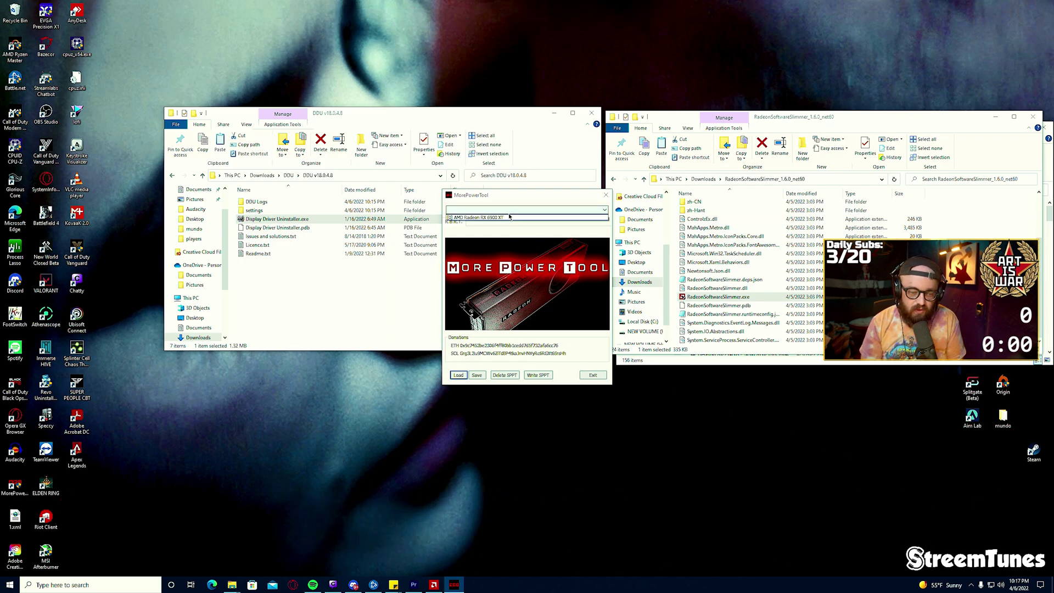
pyautogui.click(510, 218)
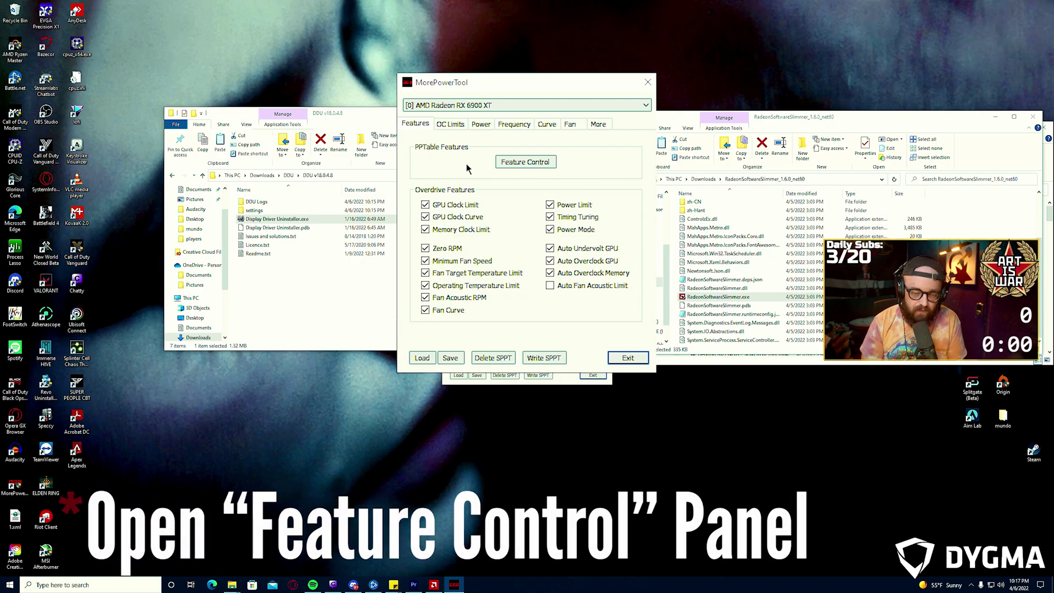
pyautogui.click(501, 163)
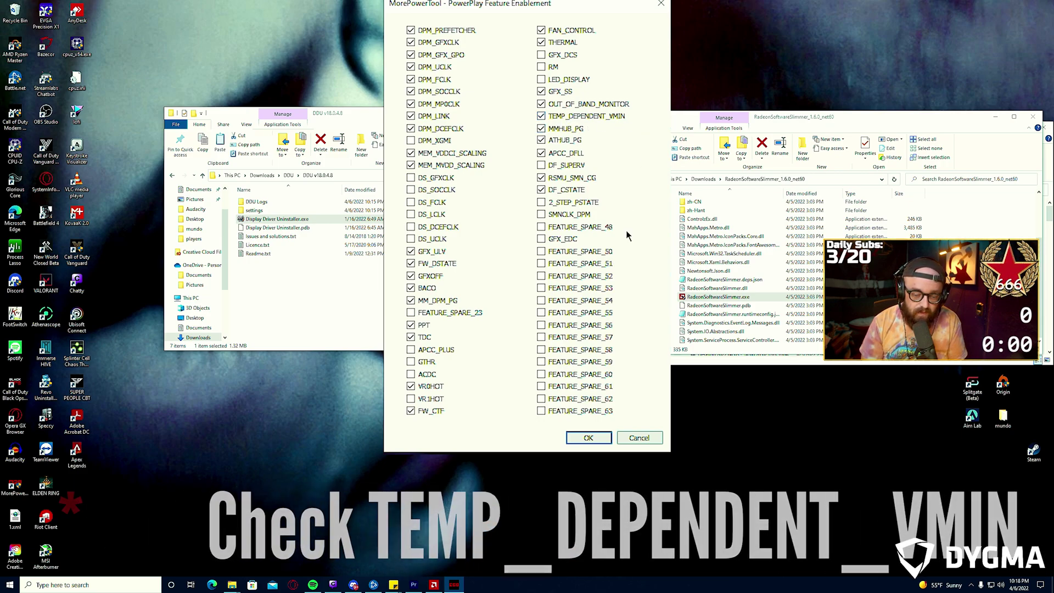
# Review the 360 W limit on MorePowerTool's Power tab, then close MorePowerTool.
pyautogui.click(601, 436)
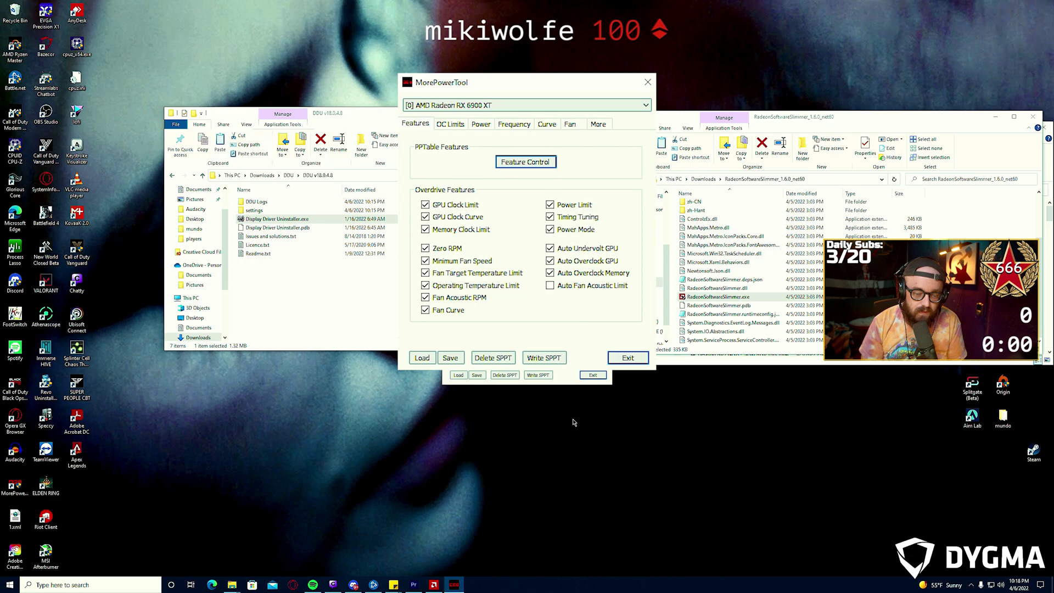
pyautogui.click(482, 129)
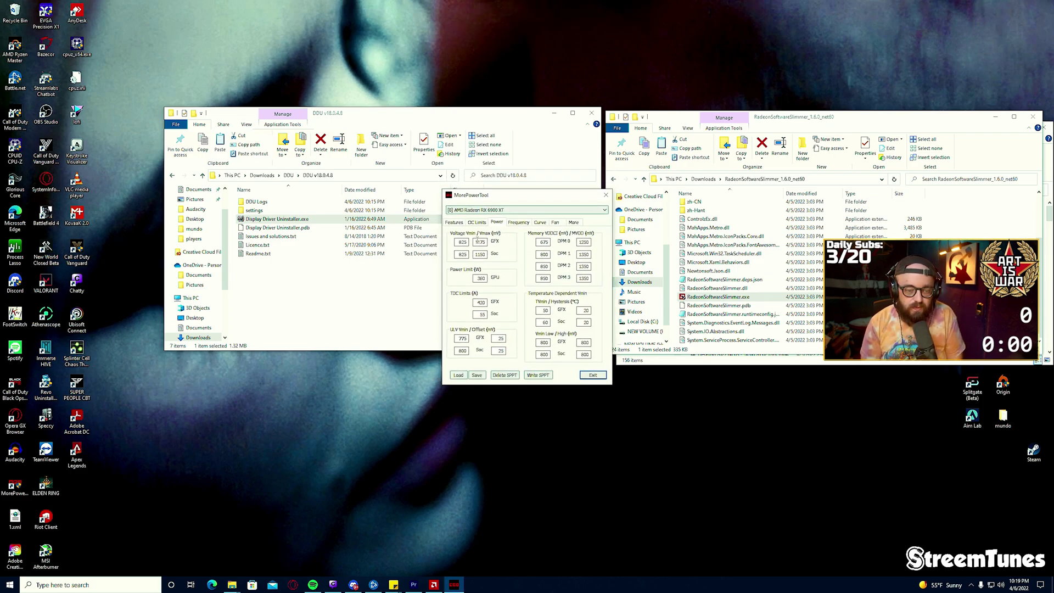
pyautogui.click(605, 196)
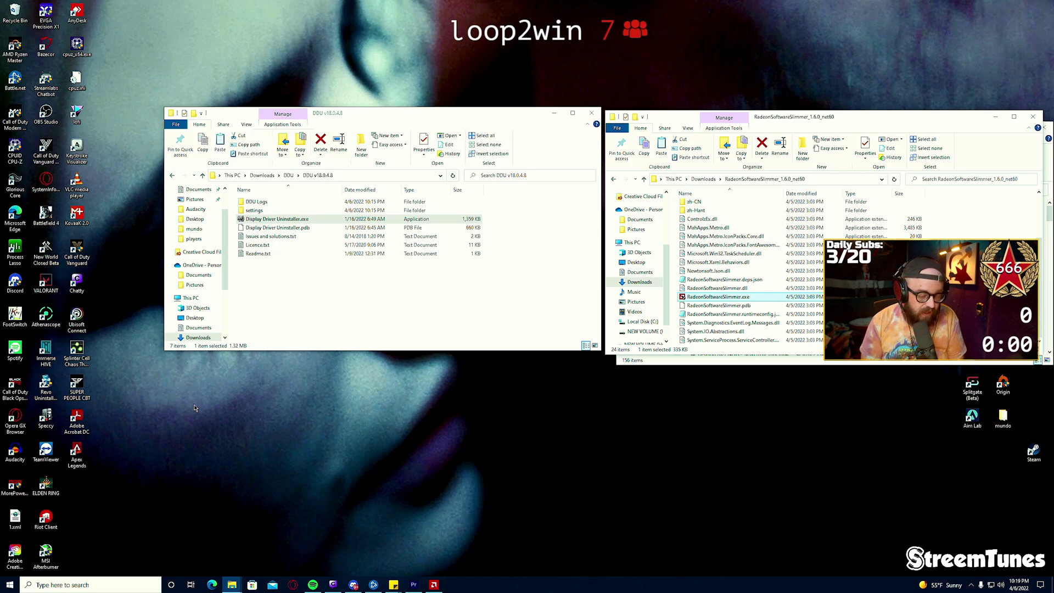
pyautogui.doubleClick(13, 488)
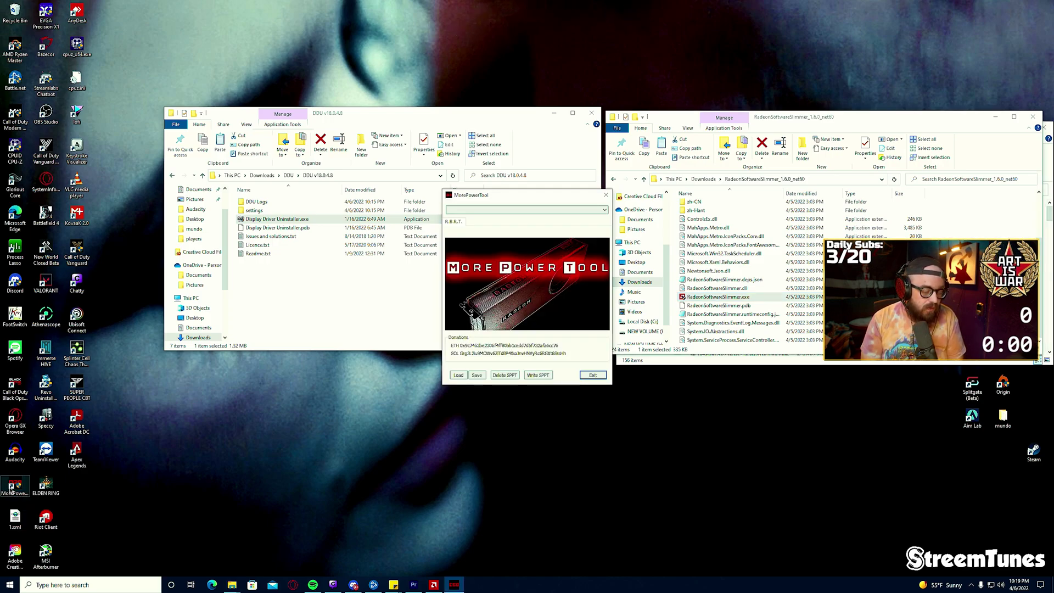
pyautogui.click(516, 210)
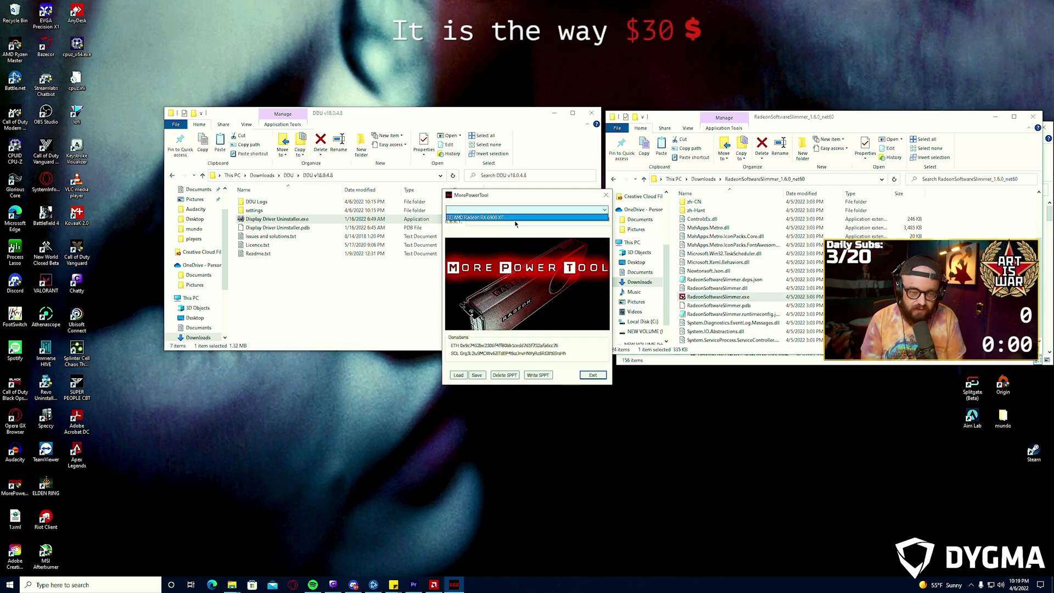
pyautogui.click(514, 218)
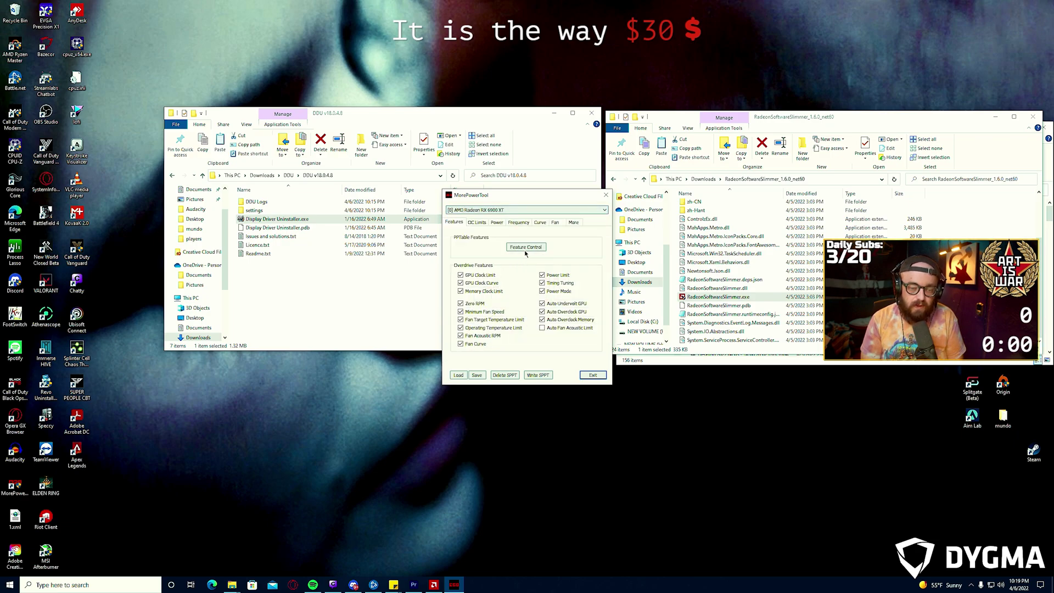
pyautogui.click(525, 248)
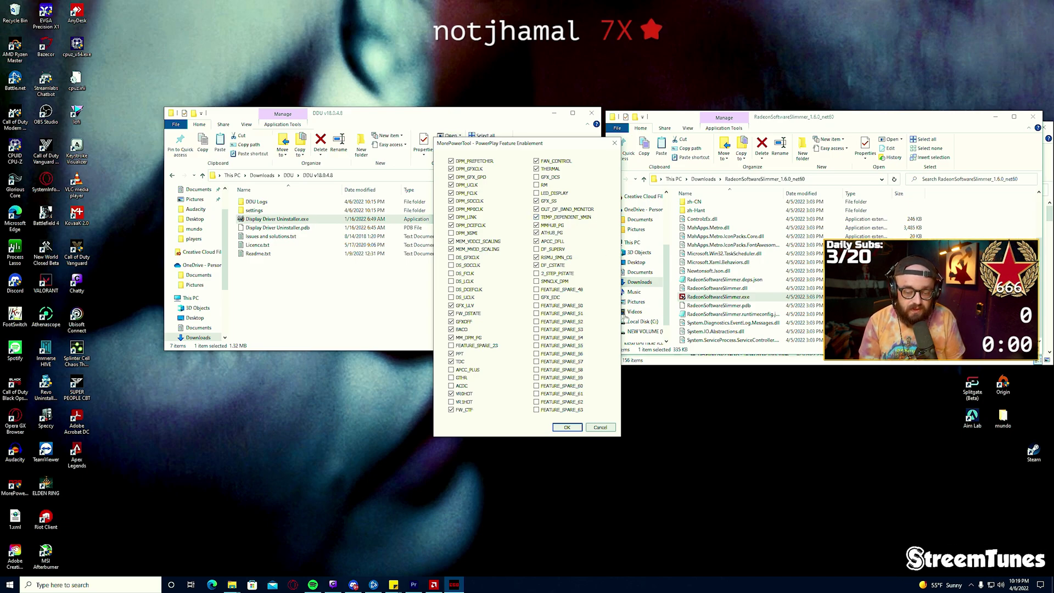
pyautogui.click(574, 429)
pyautogui.click(497, 223)
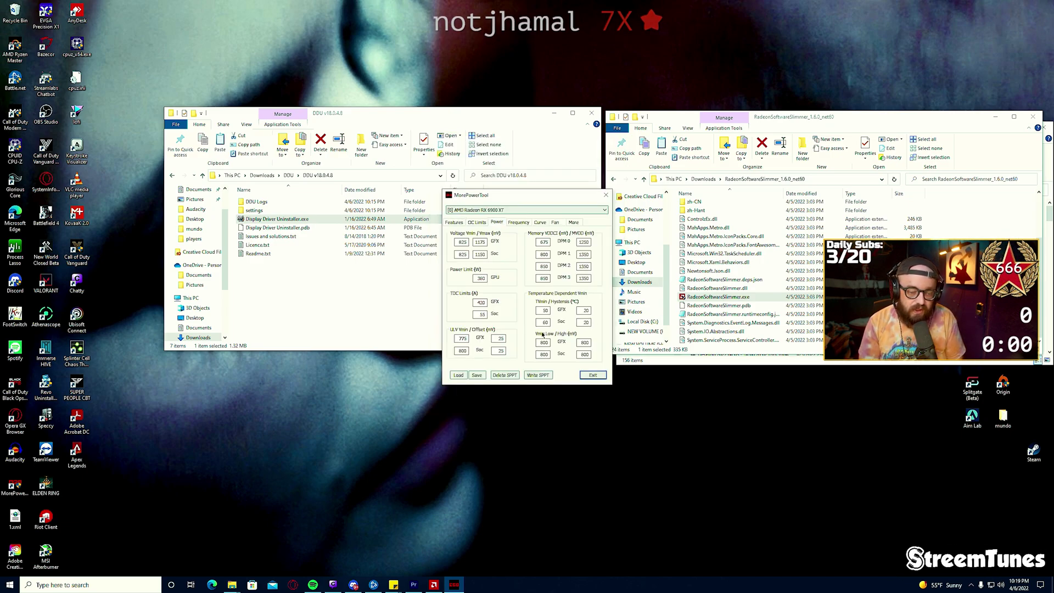
pyautogui.click(592, 375)
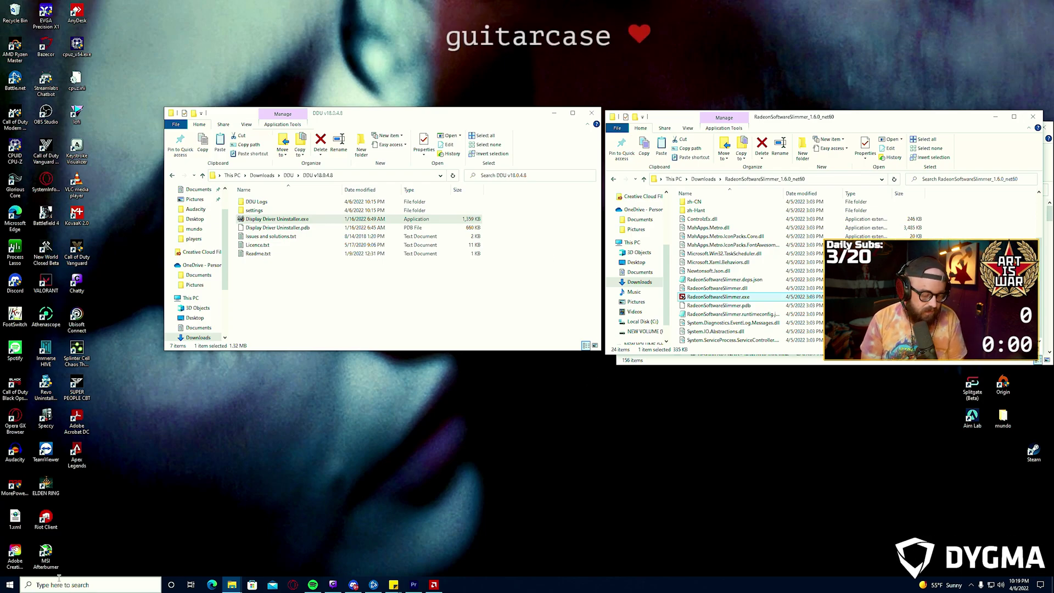
pyautogui.doubleClick(41, 570)
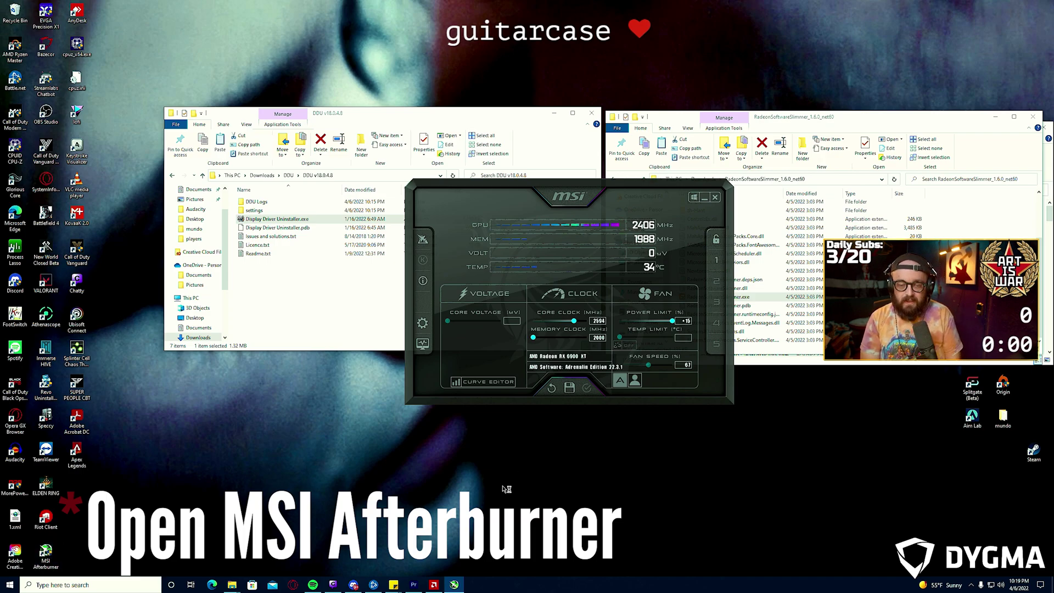
# Enable Disable ULPS in Afterburner's properties, confirm with OK, and close Afterburner.
pyautogui.click(424, 324)
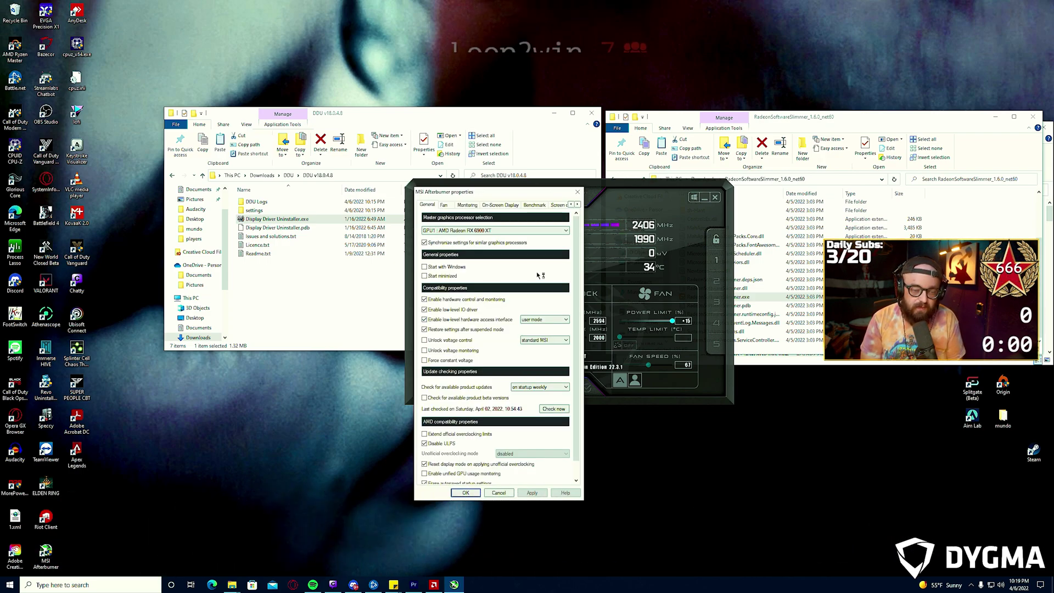
pyautogui.press('Escape')
pyautogui.click(422, 325)
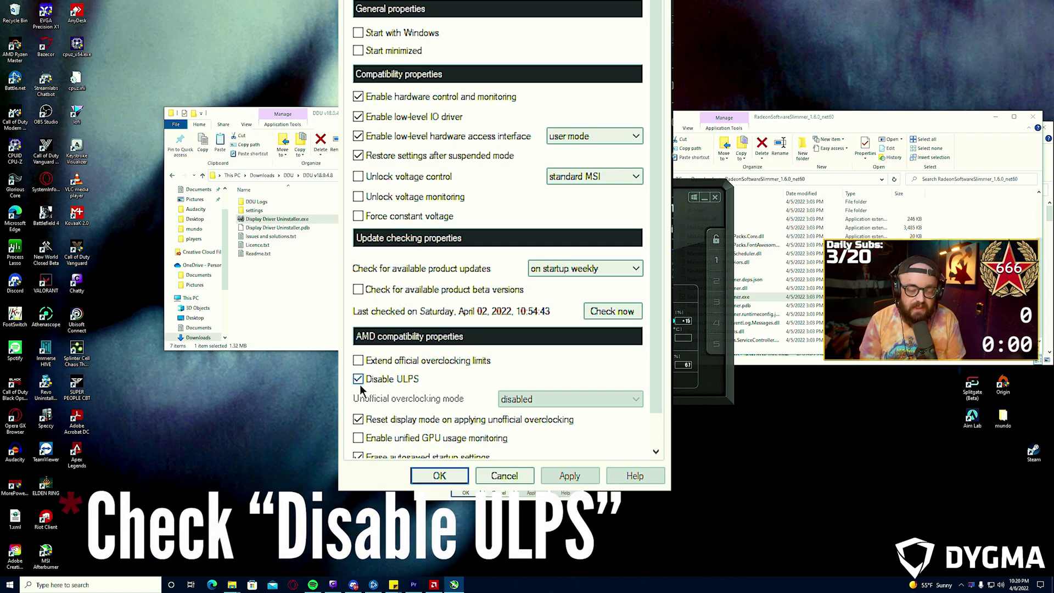
pyautogui.moveTo(425, 390)
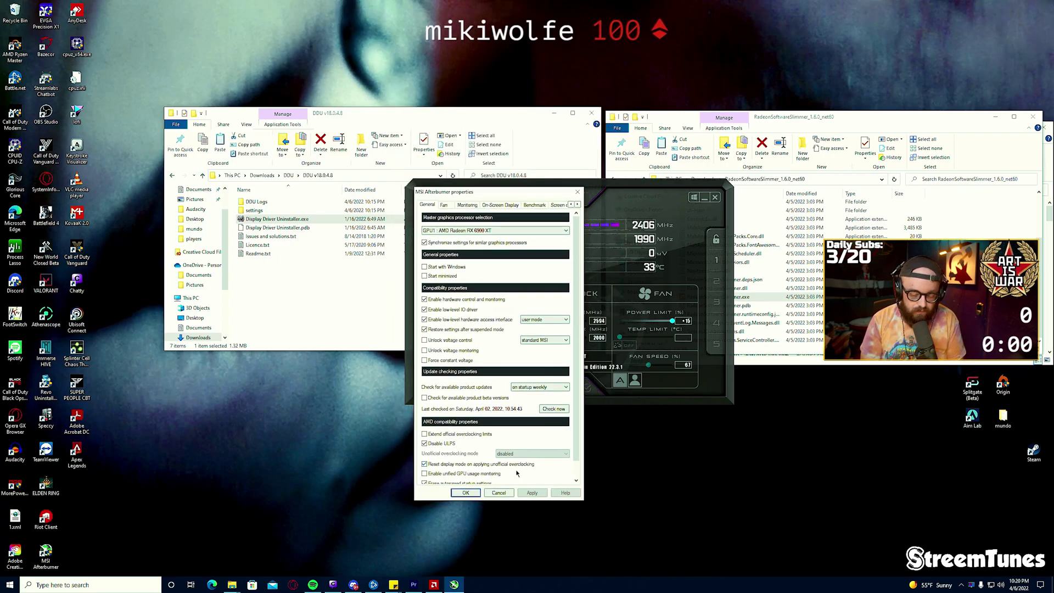
pyautogui.click(465, 492)
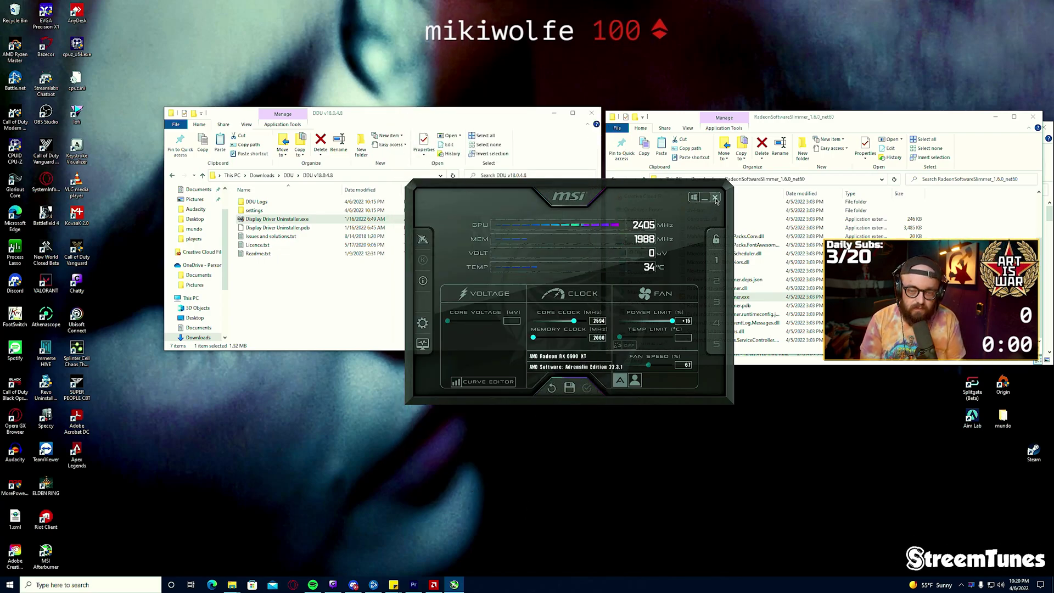
pyautogui.click(714, 197)
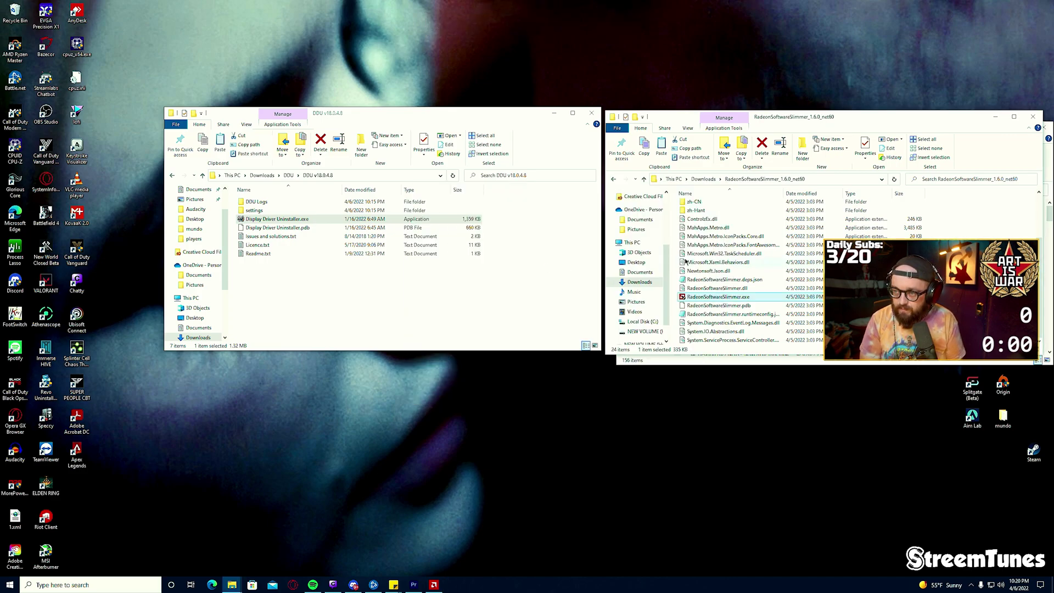
# Launch Adrenalin from the desktop menu and scroll to the RX 6900 XT's manual GPU tuning.
pyautogui.rightClick(505, 435)
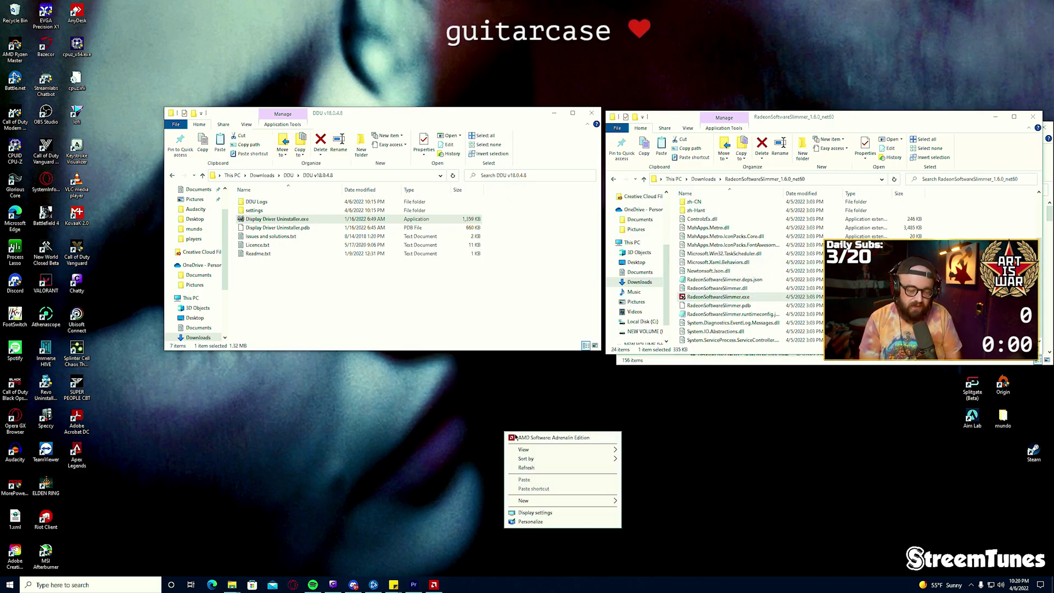
pyautogui.click(517, 439)
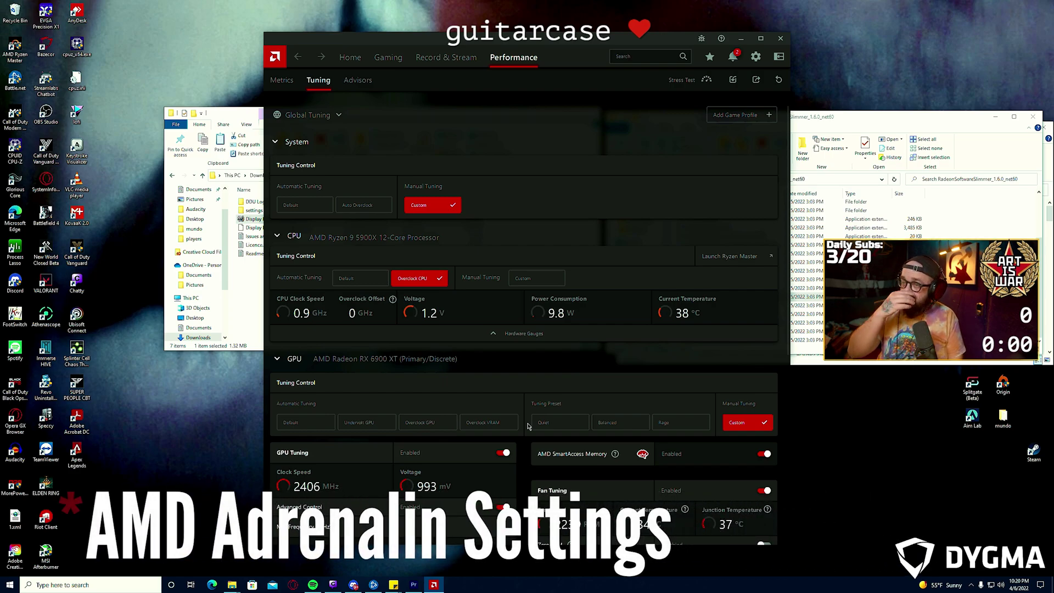
pyautogui.scroll(-5, 631, 391)
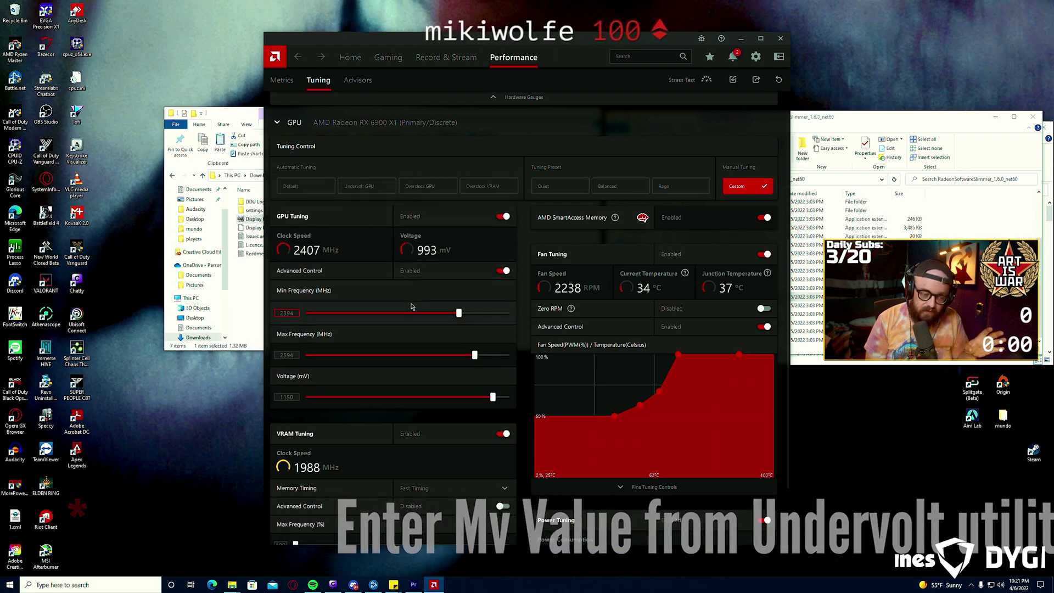
pyautogui.scroll(-2, 281, 337)
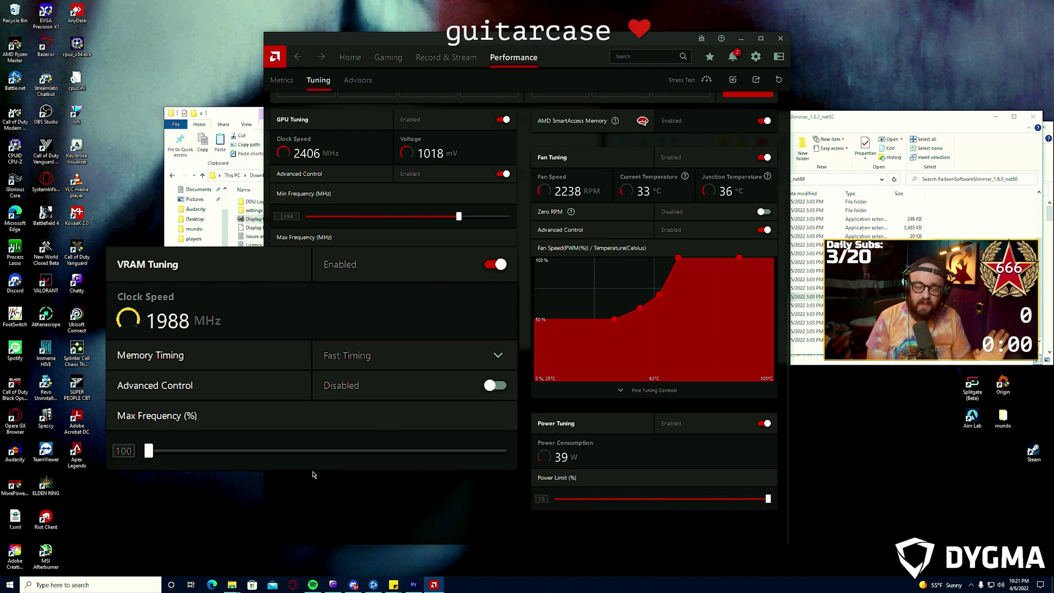
# Change the VRAM Memory Timing dropdown to Fast Timing.
pyautogui.click(360, 357)
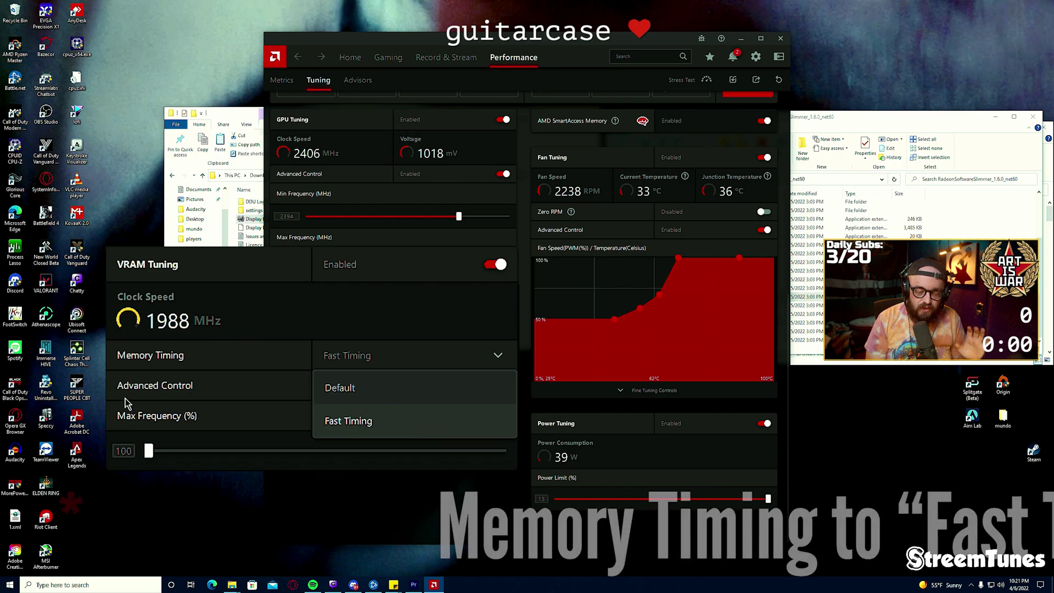
pyautogui.click(362, 426)
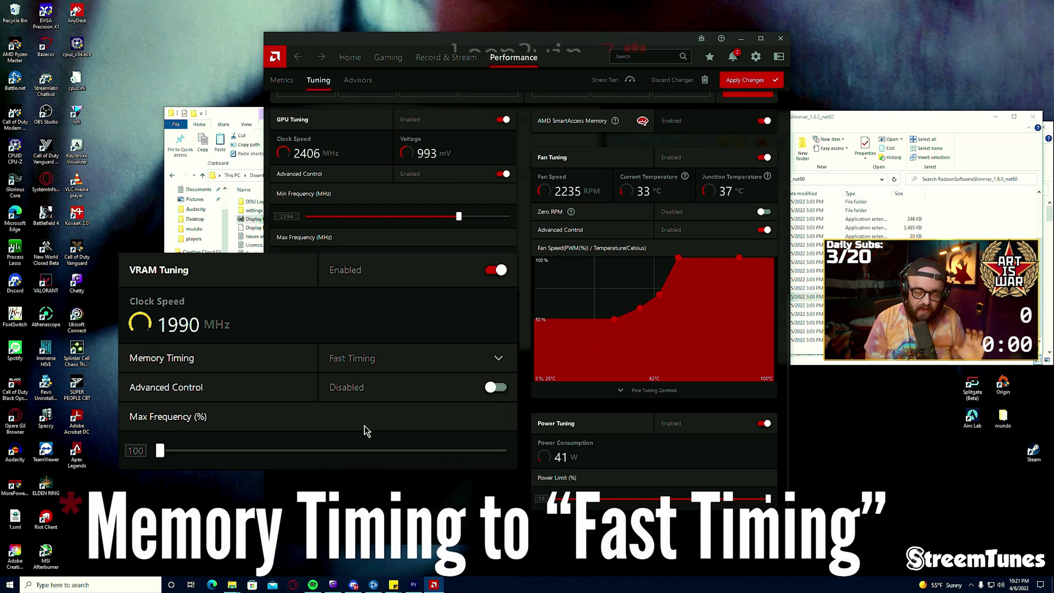
pyautogui.scroll(1, 424, 510)
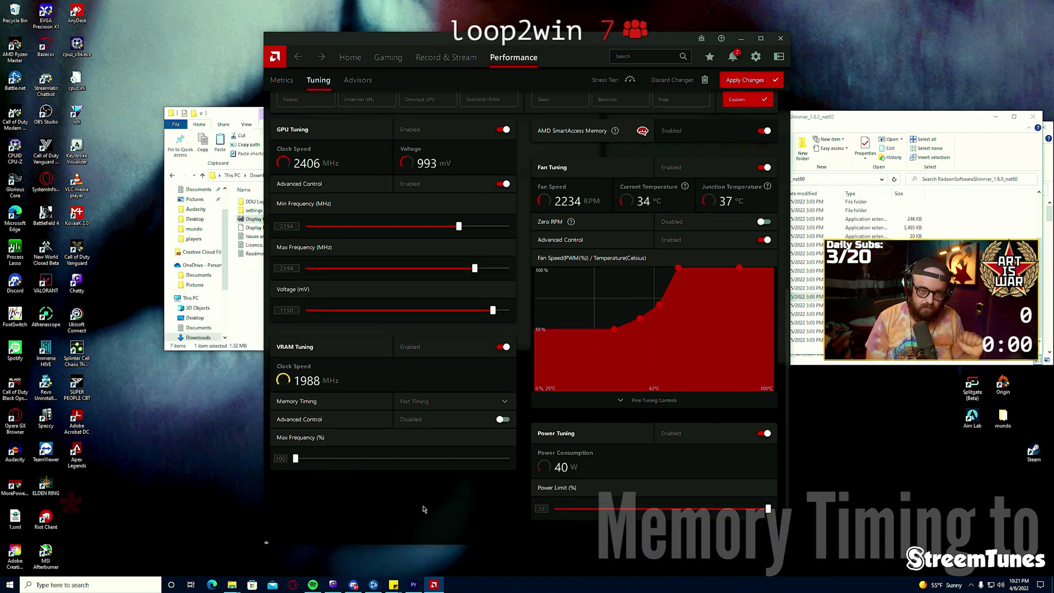
pyautogui.scroll(3, 423, 510)
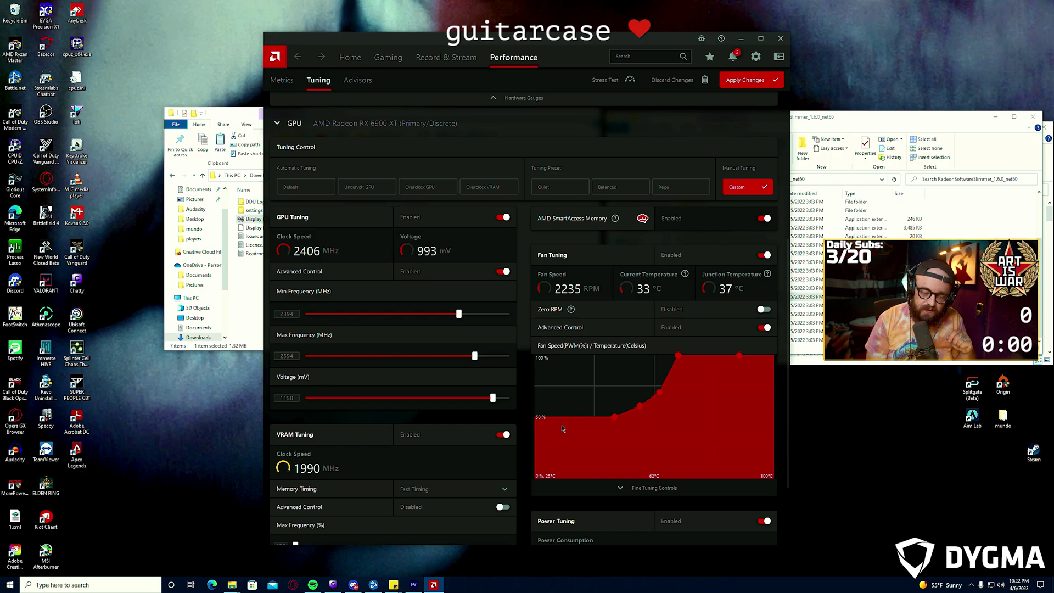
pyautogui.scroll(-2, 714, 357)
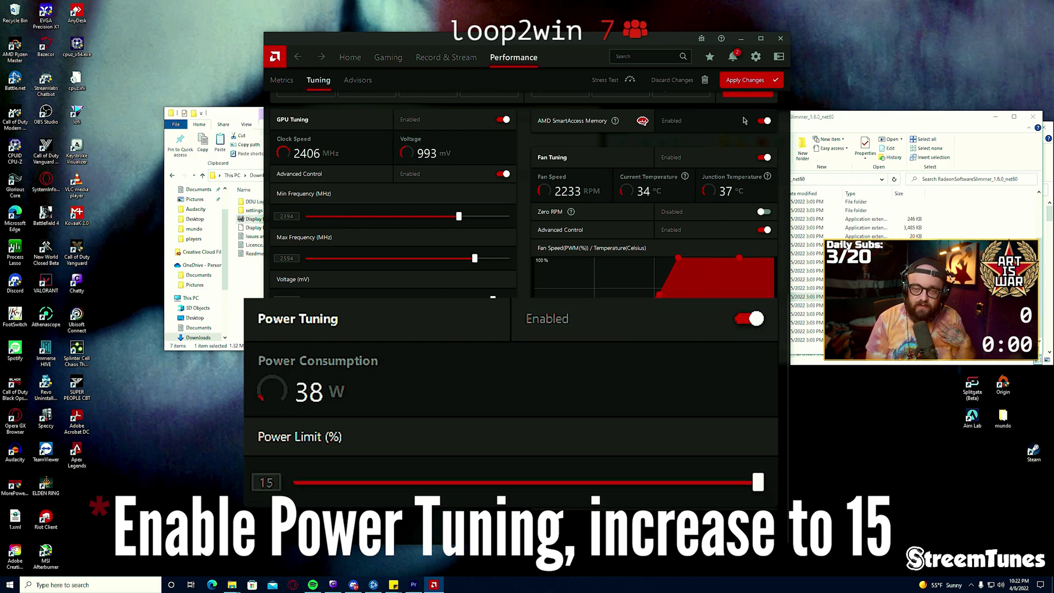
# Apply the tuning changes with Power Tuning enabled at a 15% power limit.
pyautogui.click(745, 81)
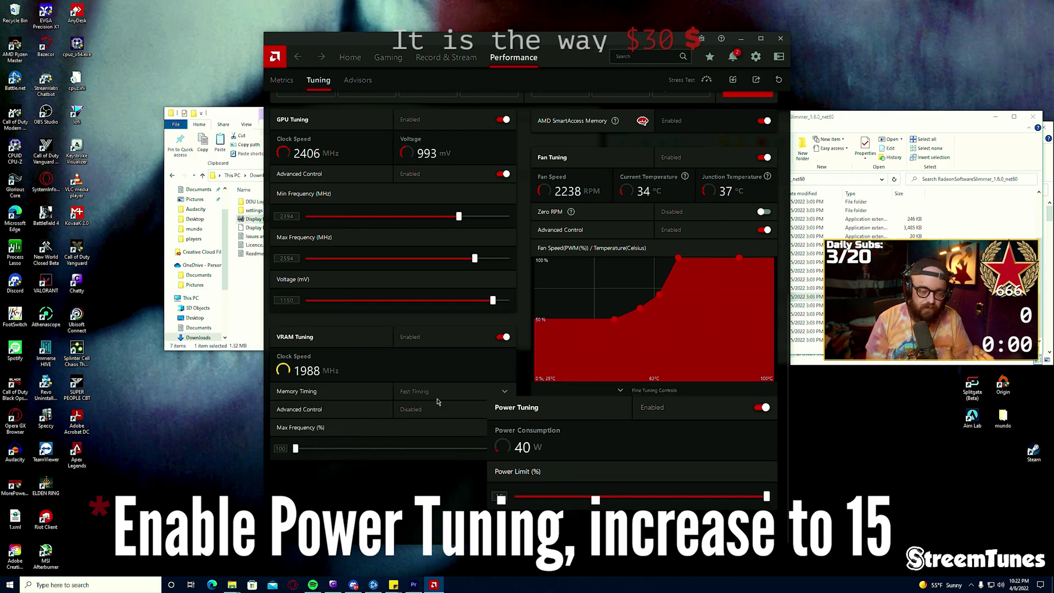